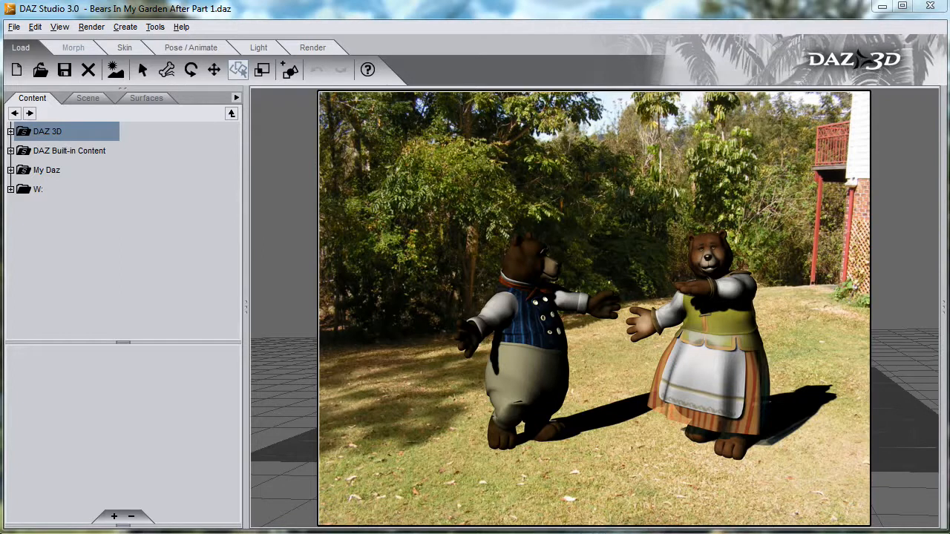
View the finished reference image Bears In My Garden.jpg for comparison with the current render, and minimize it.
left_click(660, 533)
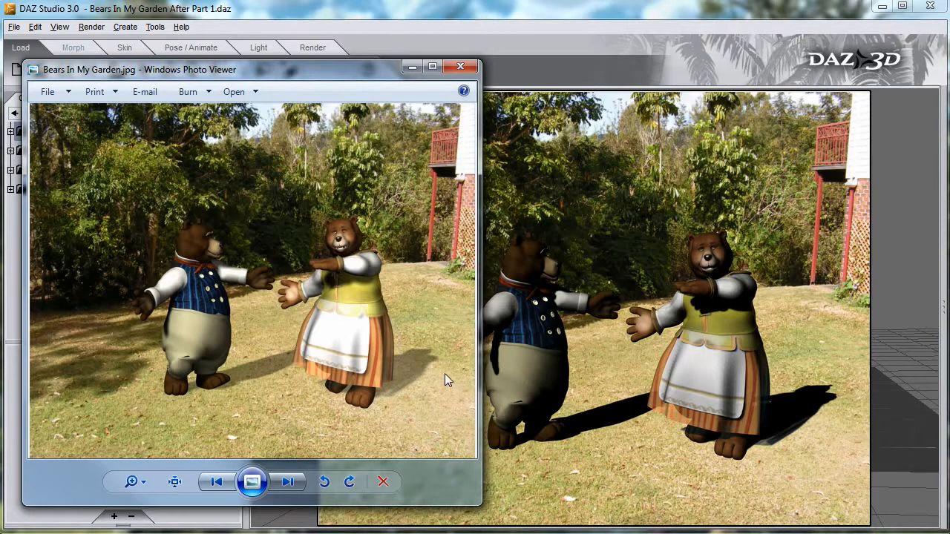
left_click(412, 67)
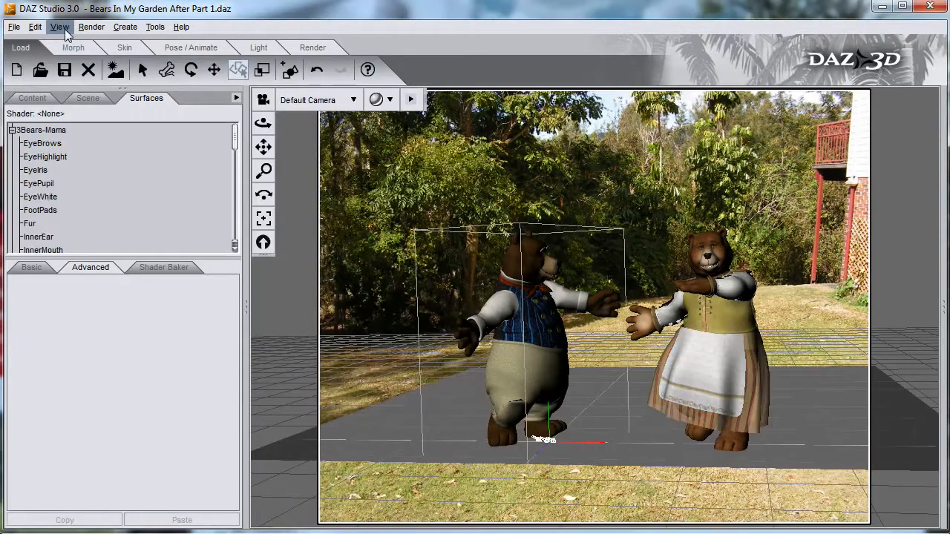
Open the Shader Mixer and disconnect the Shadow Catcher brick from the DAZ Material's Opacity Color input.
left_click(60, 27)
mouse_move(74, 90)
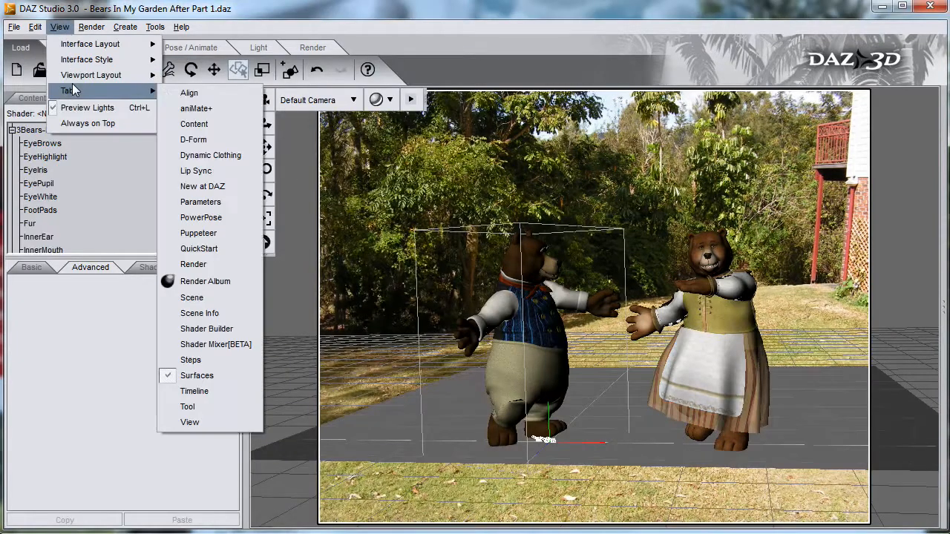
left_click(206, 342)
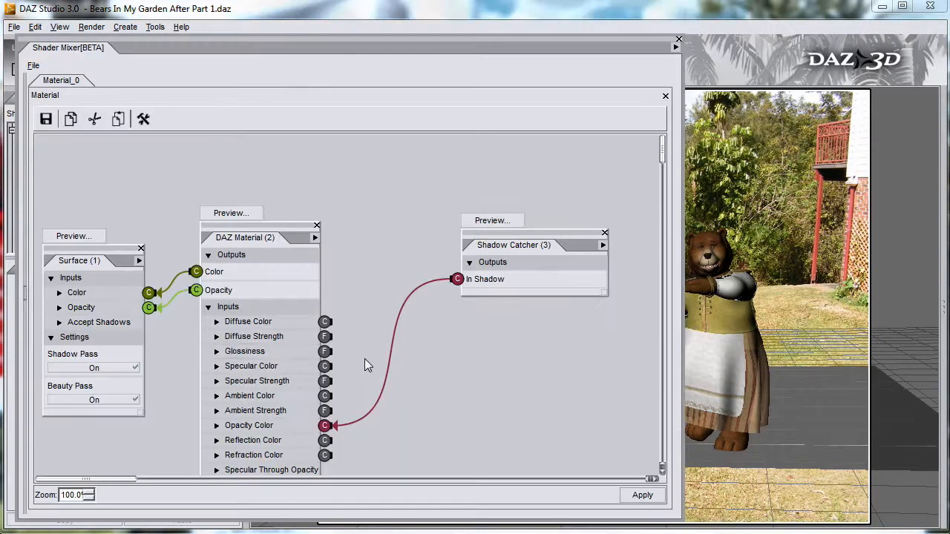
left_click_drag(548, 279, 563, 281)
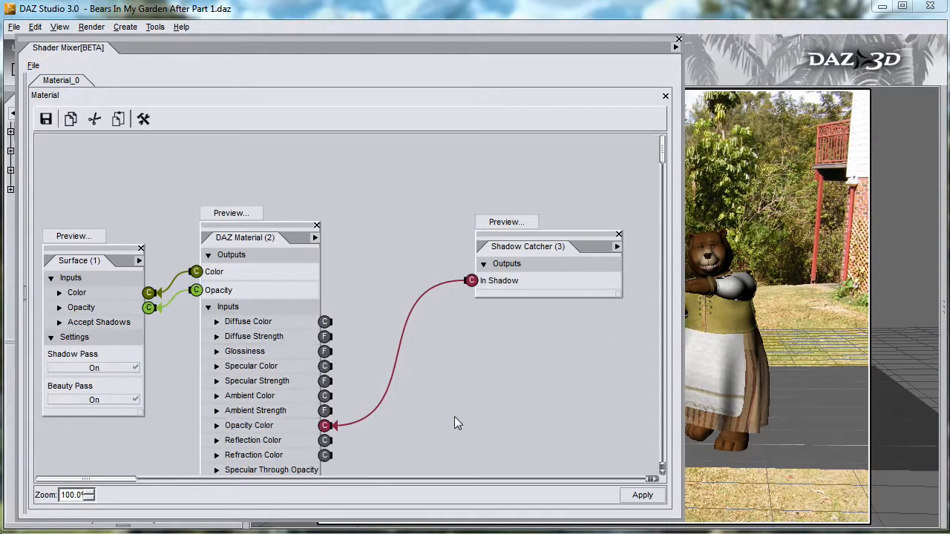
right_click(325, 427)
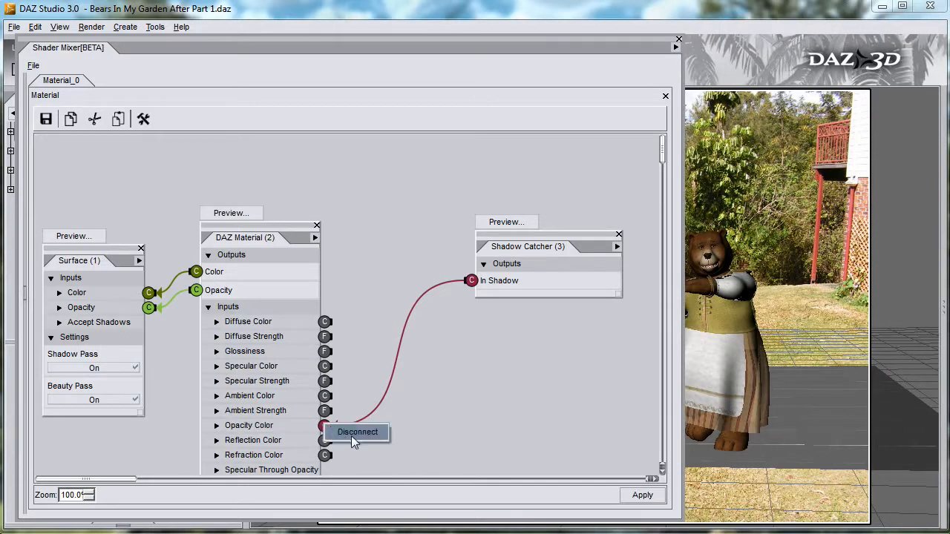
left_click(352, 434)
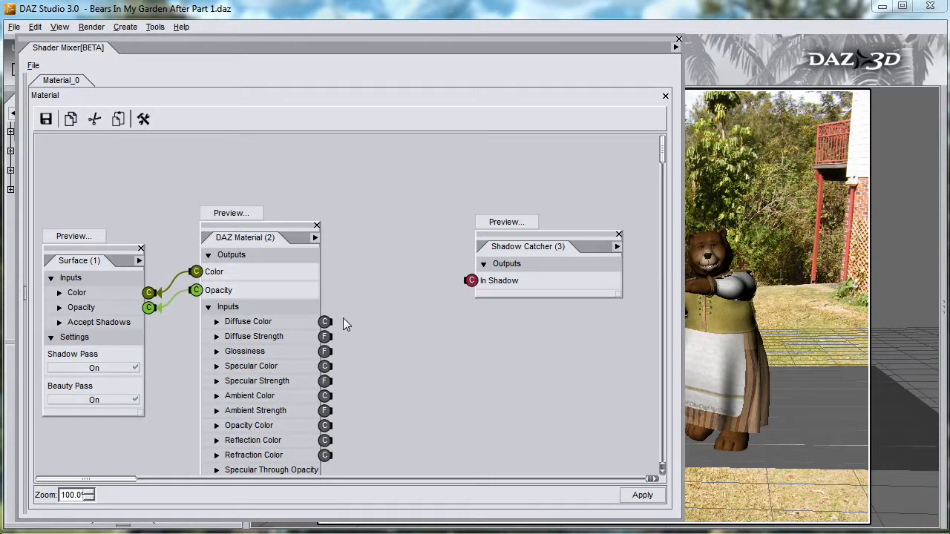
Insert a Mix math brick and arrange it between the DAZ Material and Shadow Catcher bricks.
right_click(346, 159)
mouse_move(376, 166)
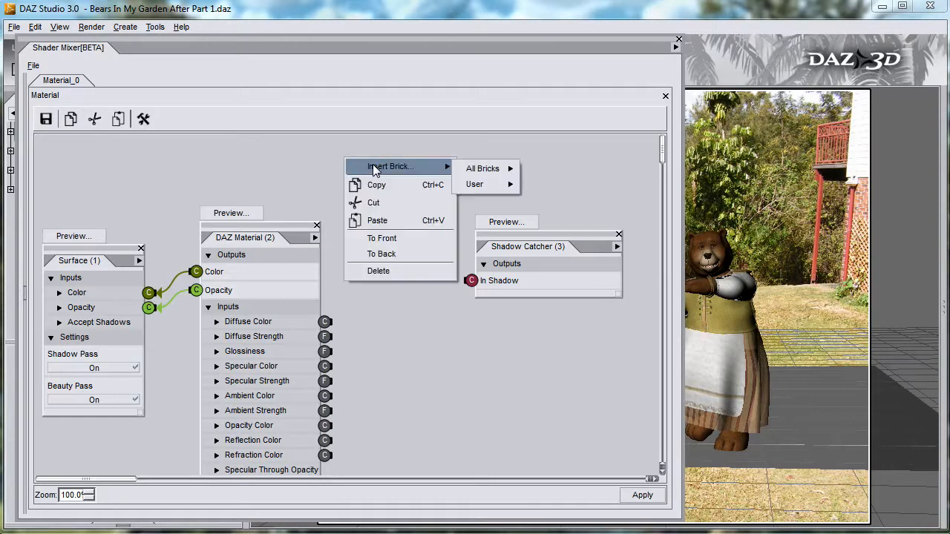
mouse_move(475, 173)
mouse_move(560, 187)
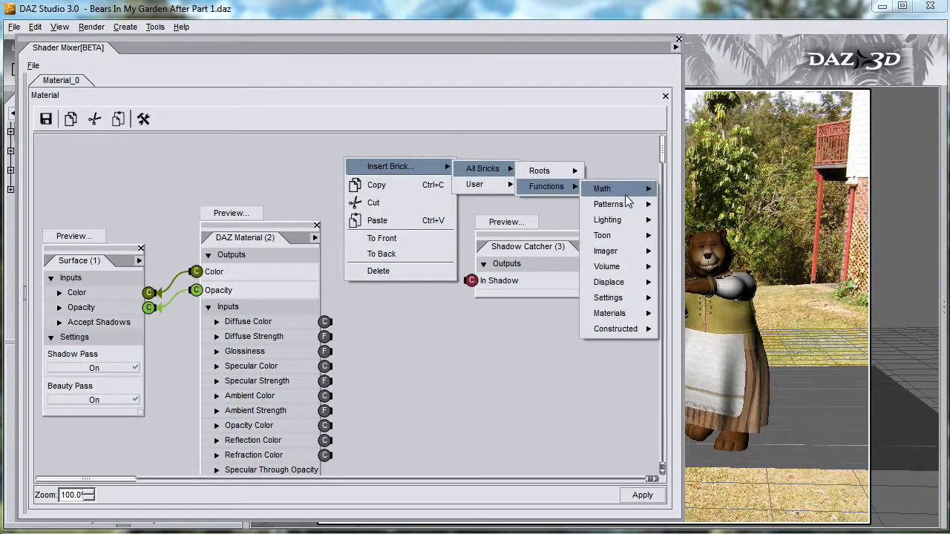
mouse_move(625, 190)
left_click(706, 221)
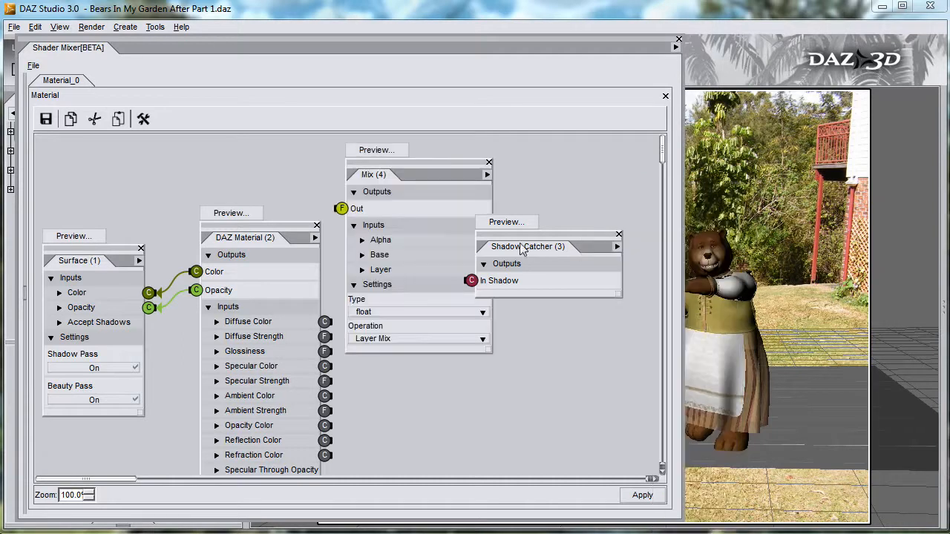
left_click_drag(582, 236, 642, 227)
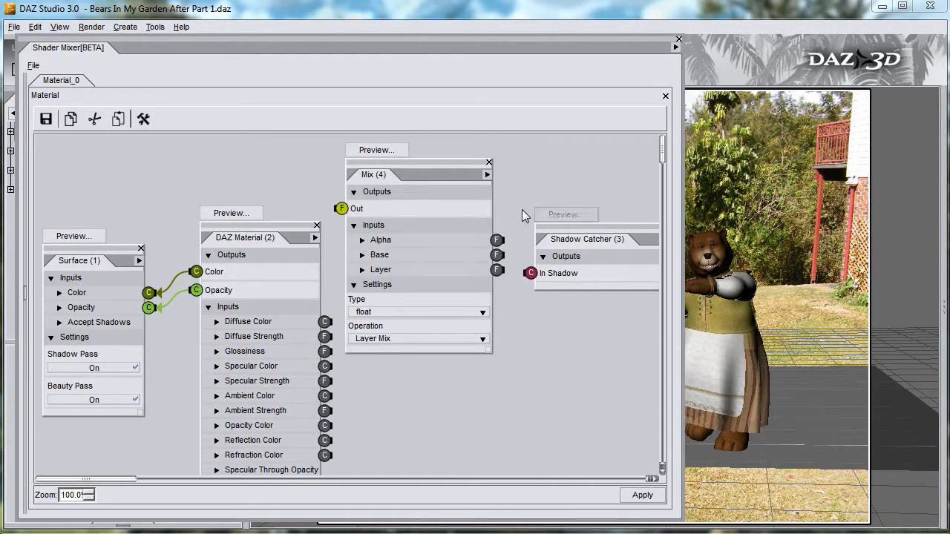
left_click_drag(447, 160, 462, 167)
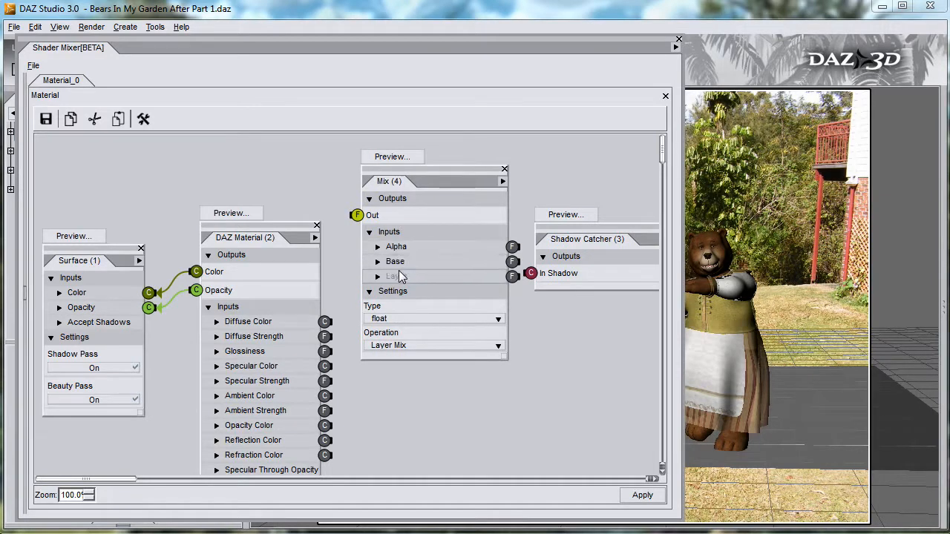
Set the Mix brick's type to color and its Base color to red (255, 0, 0).
left_click(407, 319)
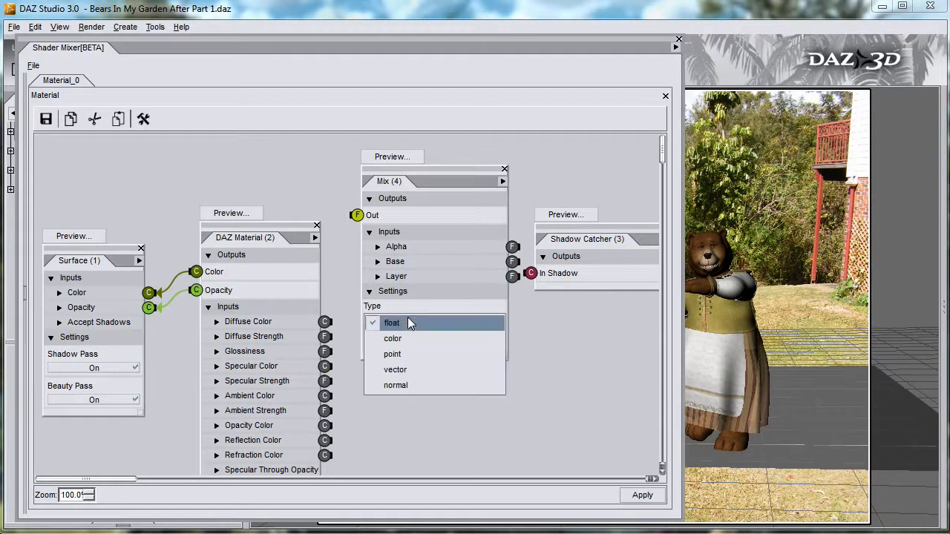
left_click(410, 338)
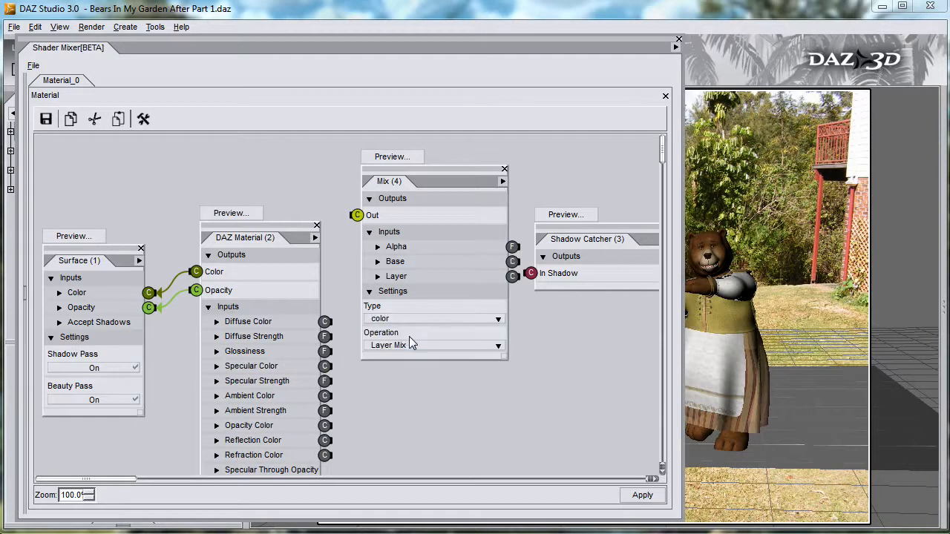
left_click(377, 261)
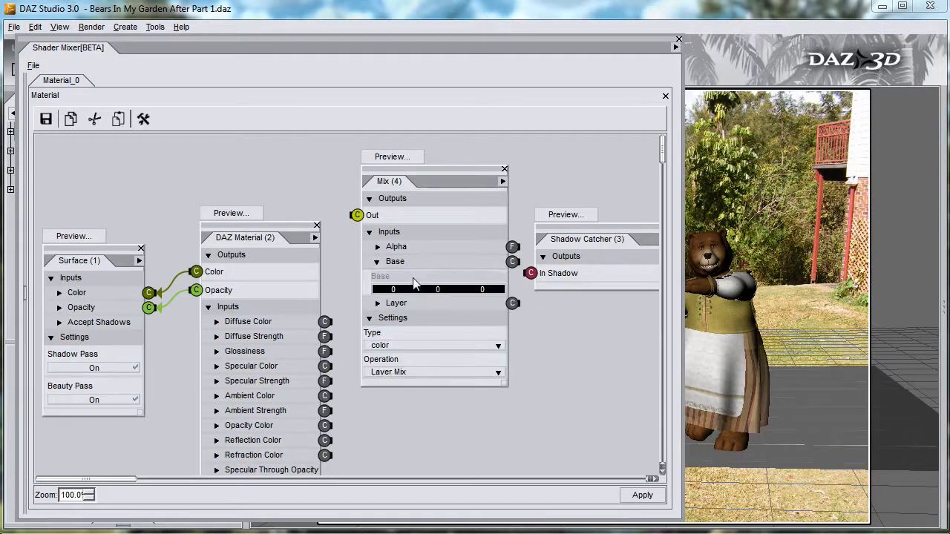
left_click(415, 284)
left_click(308, 196)
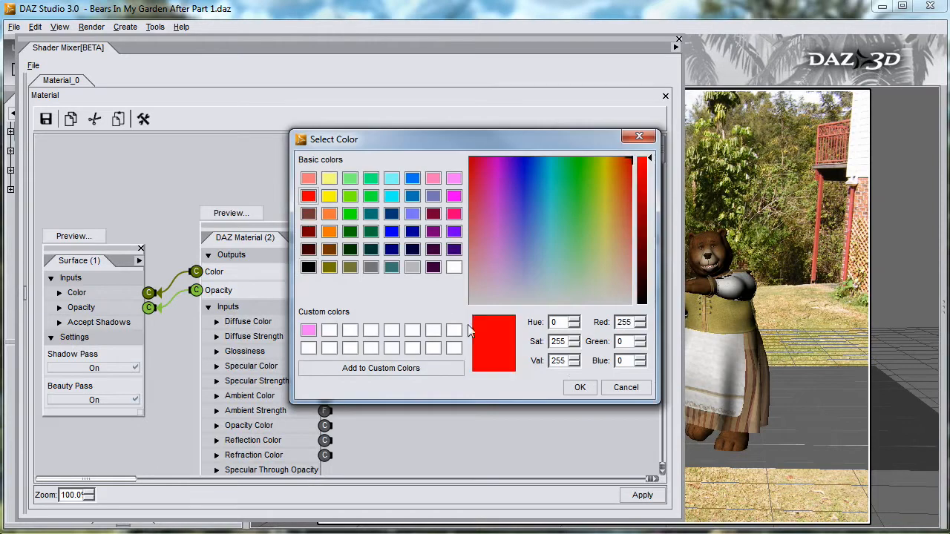
left_click(578, 386)
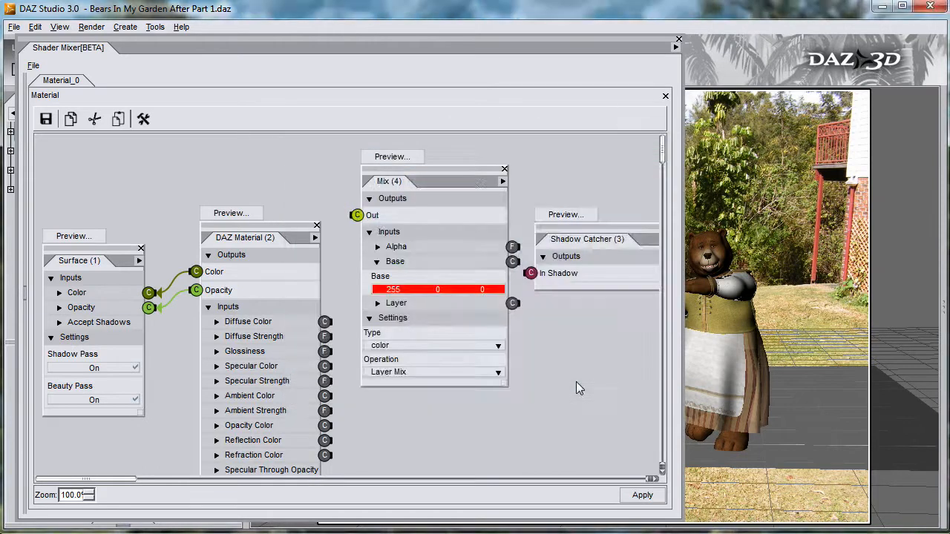
Set the Mix brick's Layer color to blue (0, 0, 255) and connect its output to the DAZ Material's Diffuse Color.
left_click(378, 303)
left_click(427, 332)
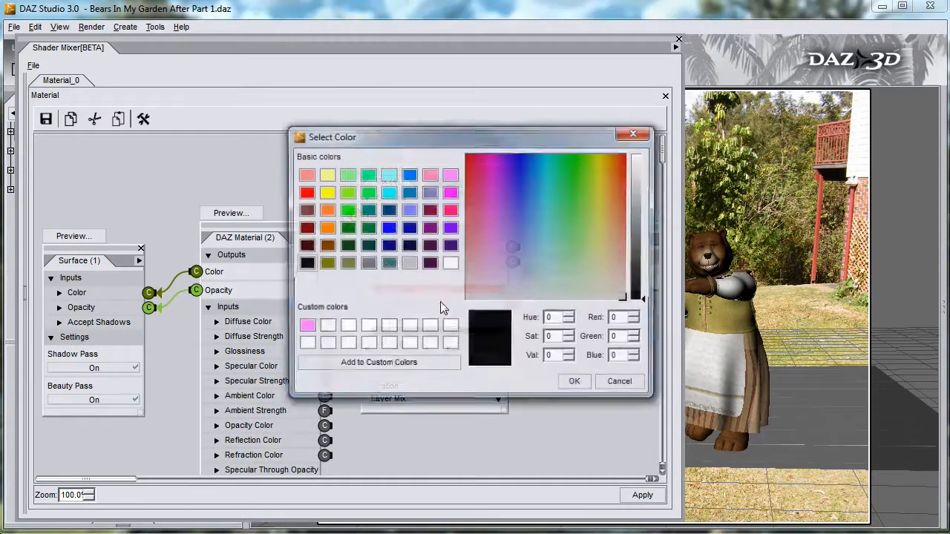
left_click(388, 229)
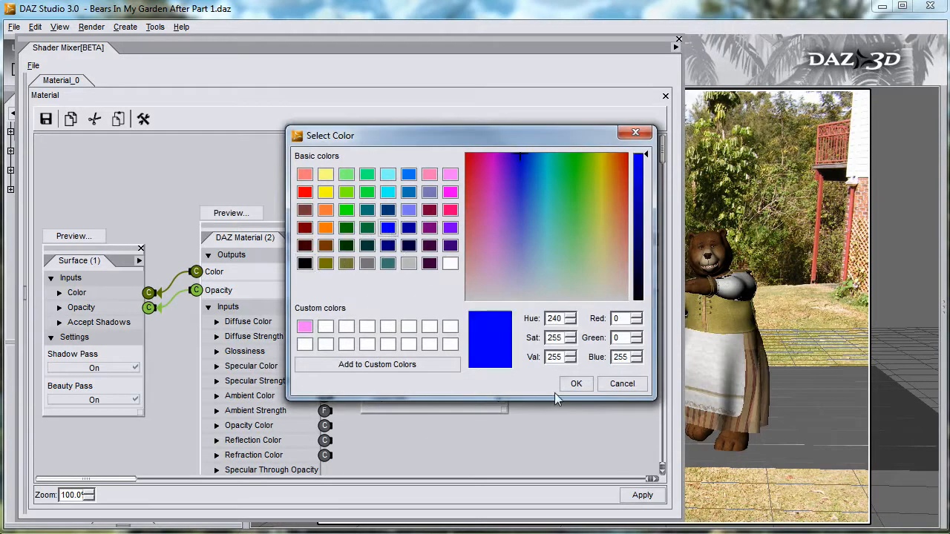
left_click(571, 383)
left_click_drag(357, 215, 327, 323)
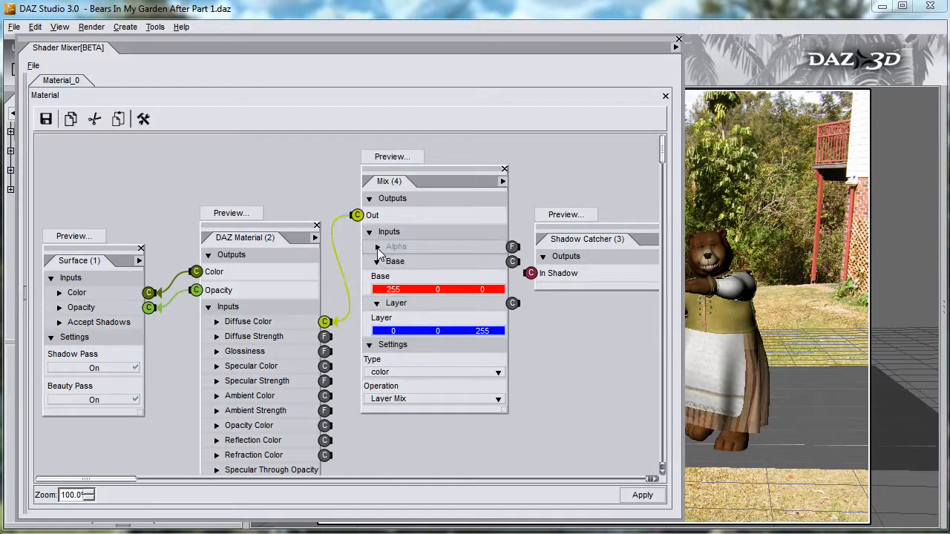
Expand the Mix brick's Alpha setting, apply the shader and spot render a patch of the ground plane beside Mama bear's feet.
left_click(378, 247)
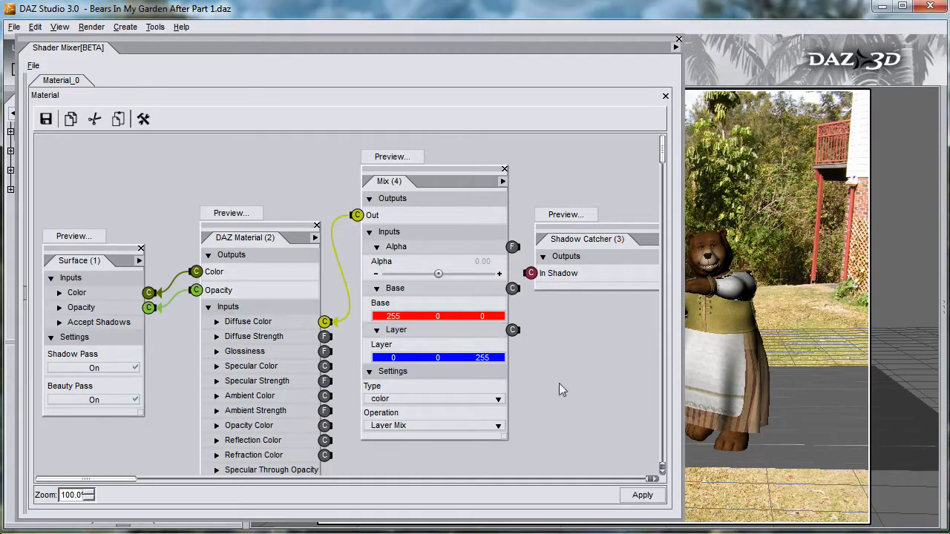
left_click(643, 495)
left_click(155, 27)
left_click(190, 136)
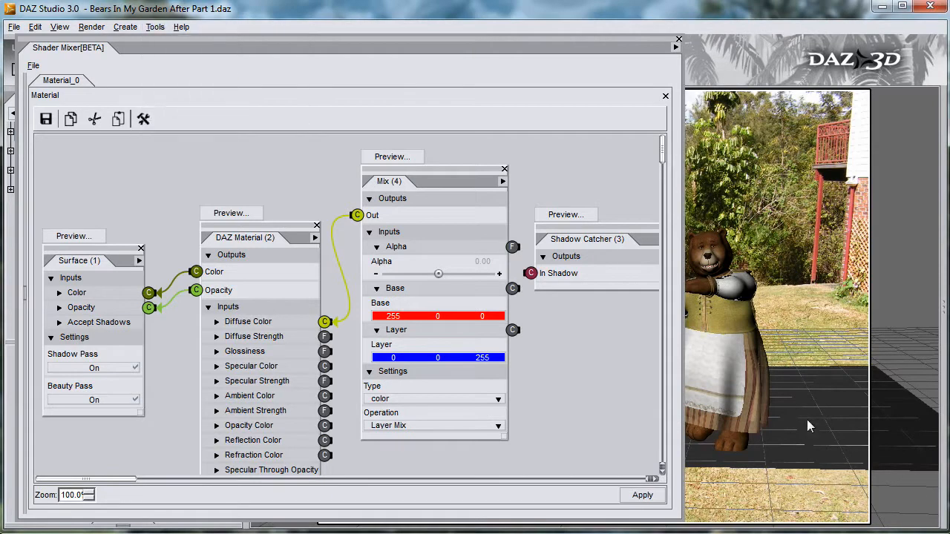
left_click(763, 481)
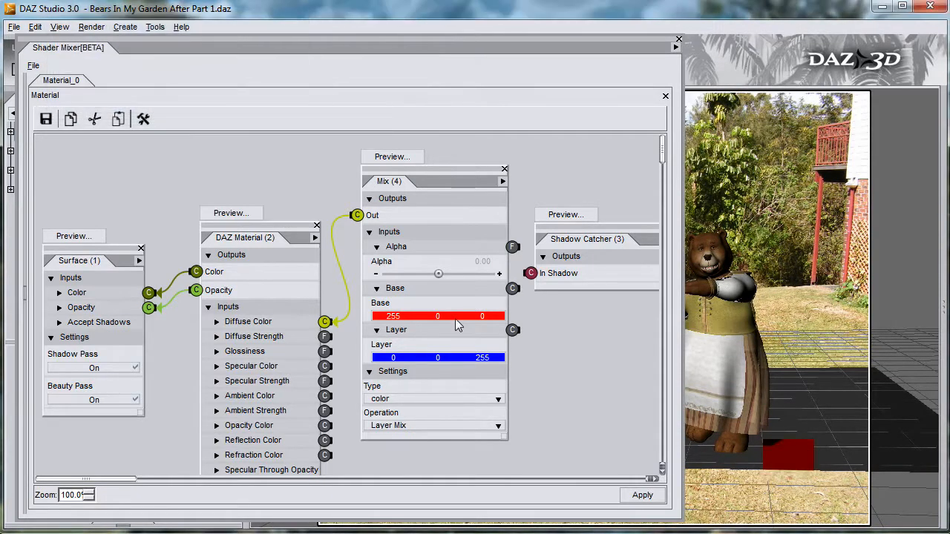
Set the Mix brick's Alpha to 1, apply the shader and spot render the ground patch again.
double_click(484, 262)
type("1")
key("Return")
left_click(628, 493)
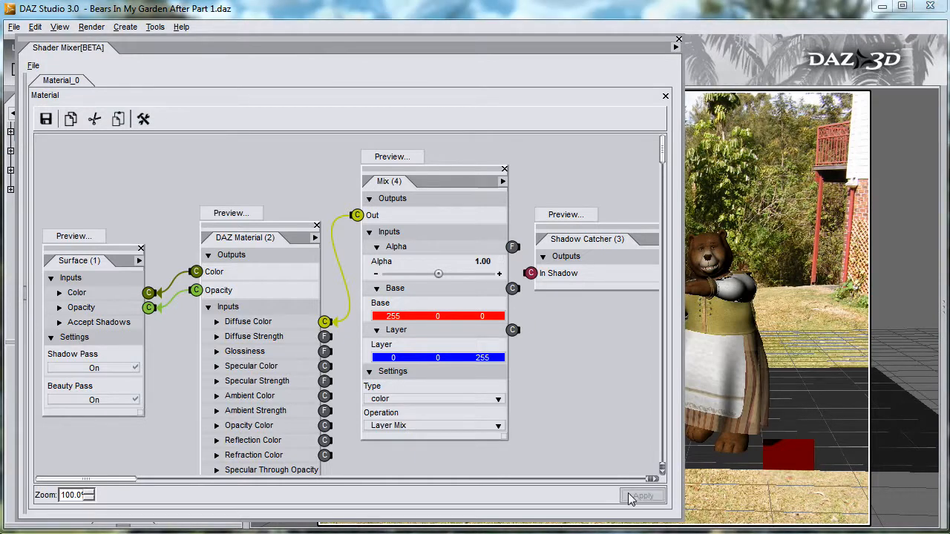
left_click_drag(749, 483, 831, 441)
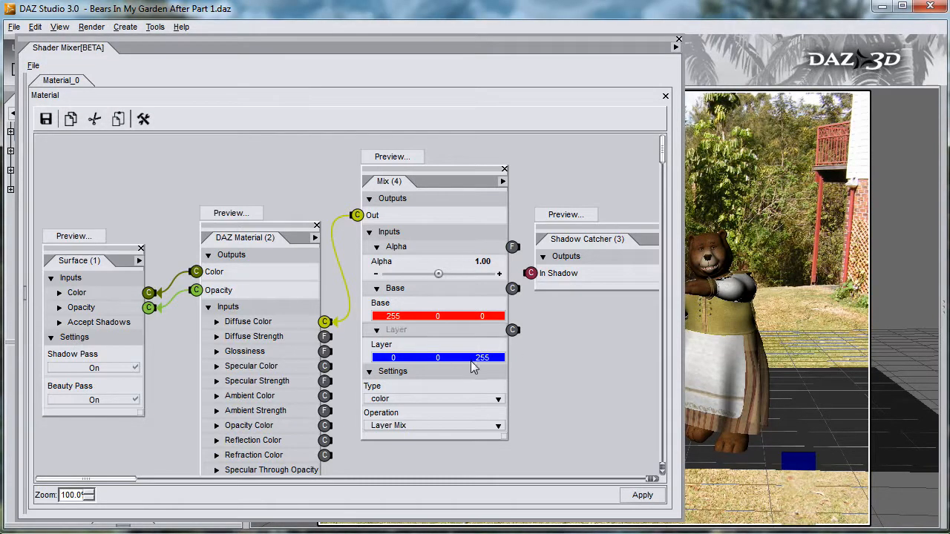
Set the Mix brick's Alpha to 0.5, apply the shader and spot render the same ground patch.
left_click(484, 262)
type("0.5")
key("Return")
left_click(647, 499)
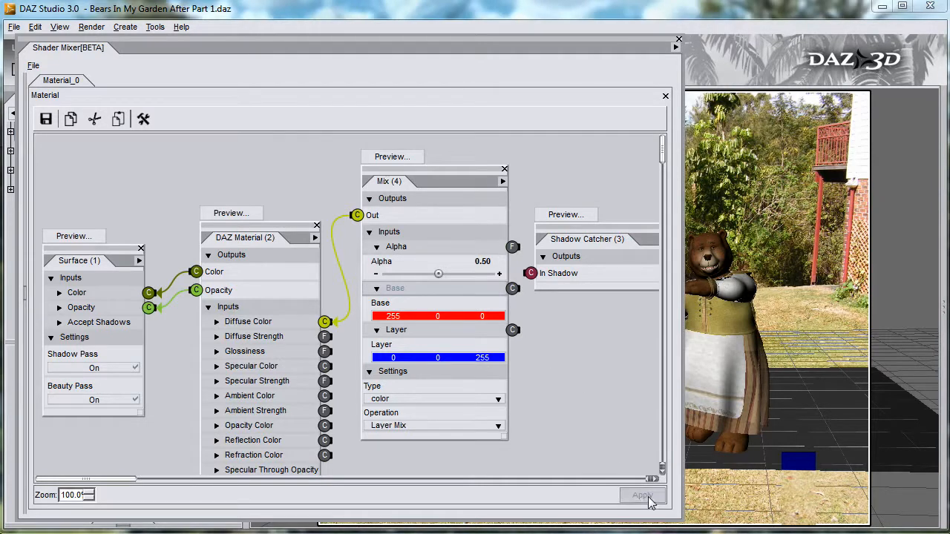
left_click_drag(757, 482, 828, 440)
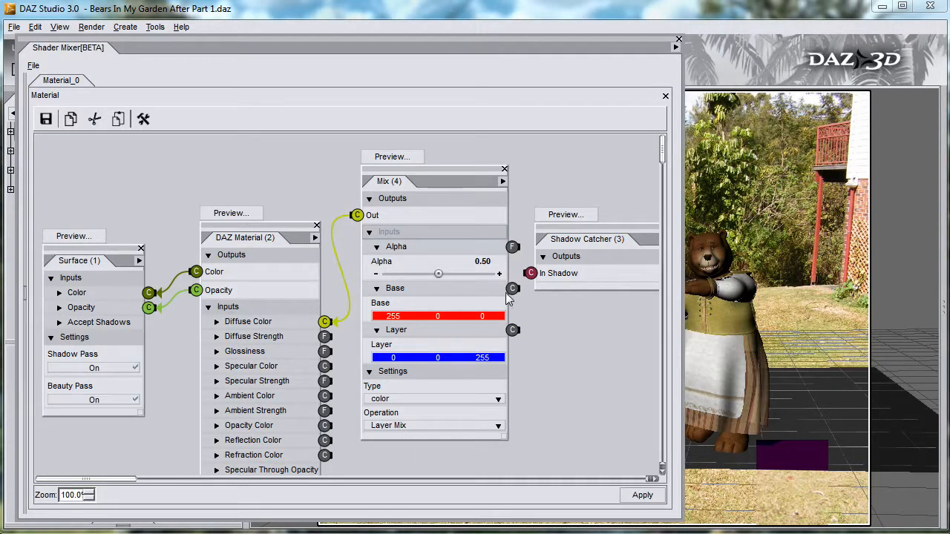
Connect the Shadow Catcher's In Shadow output to the Mix brick's Base input and set the Layer color to black.
left_click_drag(532, 276, 513, 288)
left_click(379, 290)
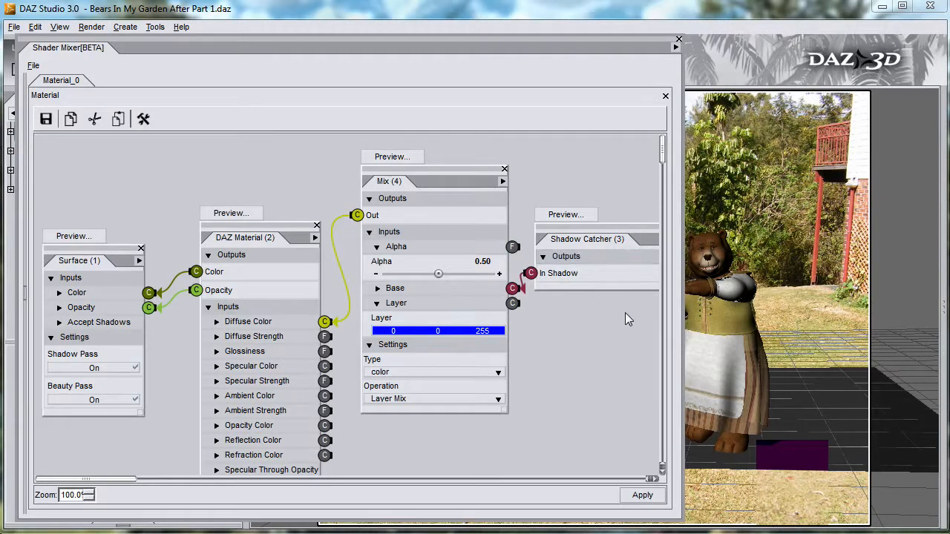
left_click(452, 331)
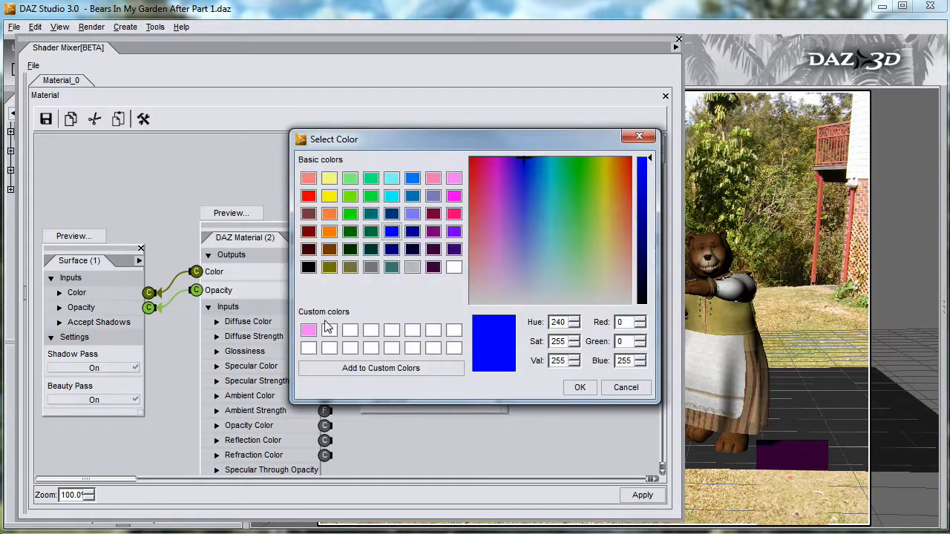
left_click(308, 267)
left_click(579, 387)
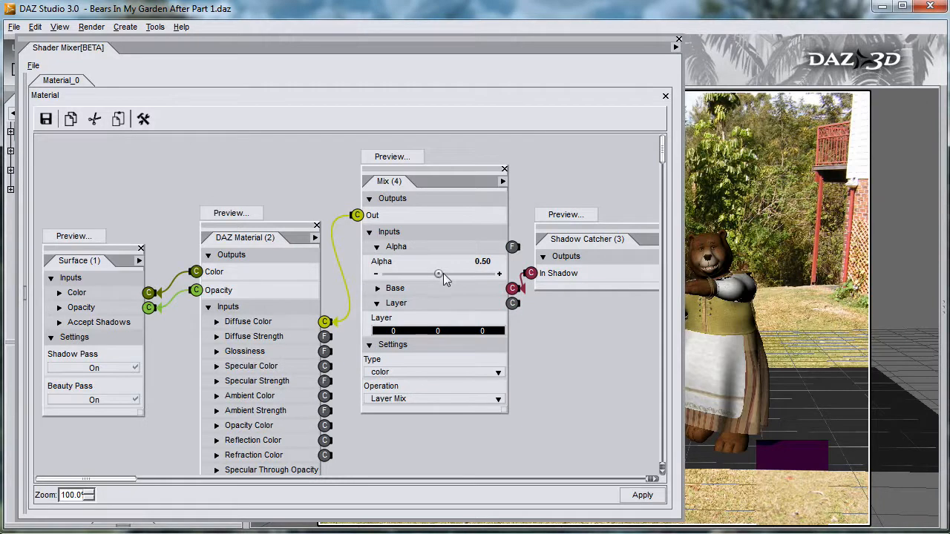
Set the Mix brick's Alpha to 0, move its output from Diffuse Color to the DAZ Material's Opacity Color, and apply the shader.
left_click(488, 272)
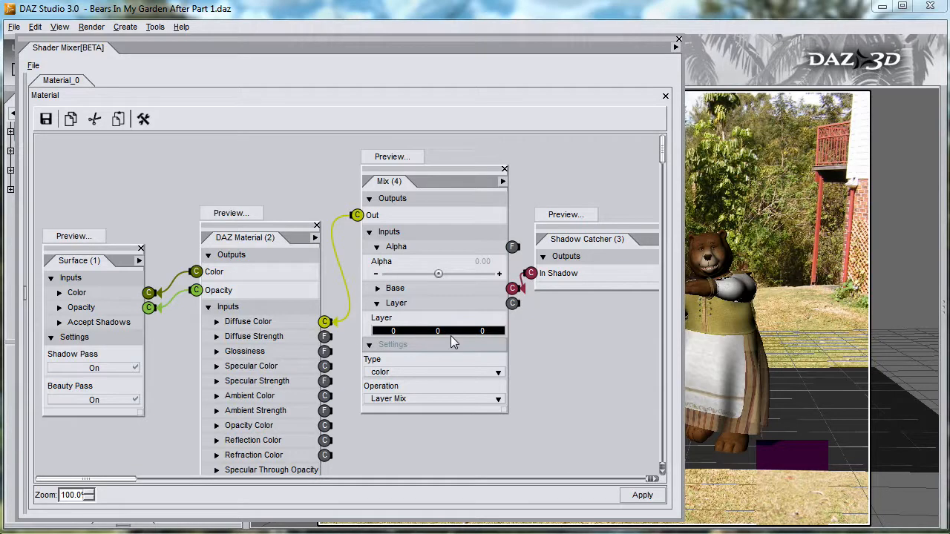
right_click(329, 323)
left_click(361, 329)
left_click_drag(357, 215, 324, 426)
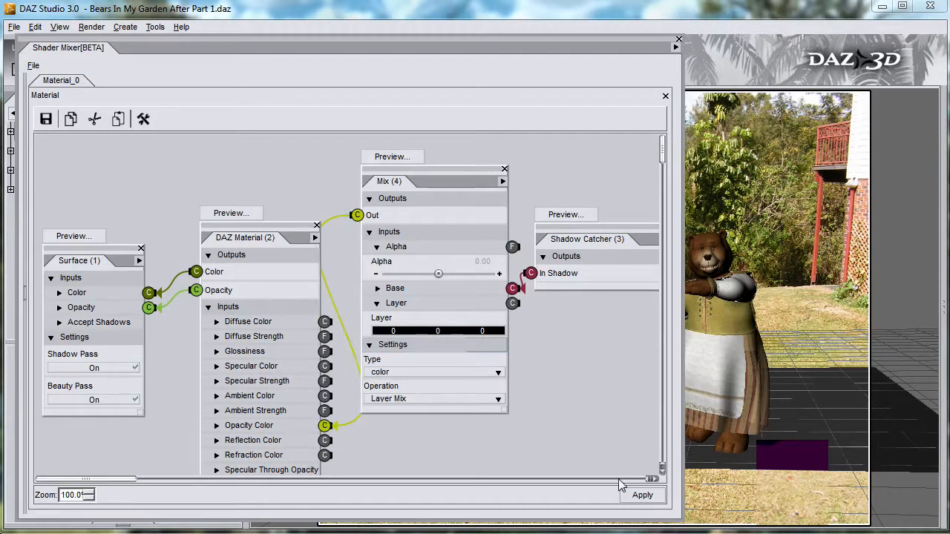
left_click(643, 495)
Close the Shader Mixer and render the full scene with the updated shadow shader.
left_click(677, 40)
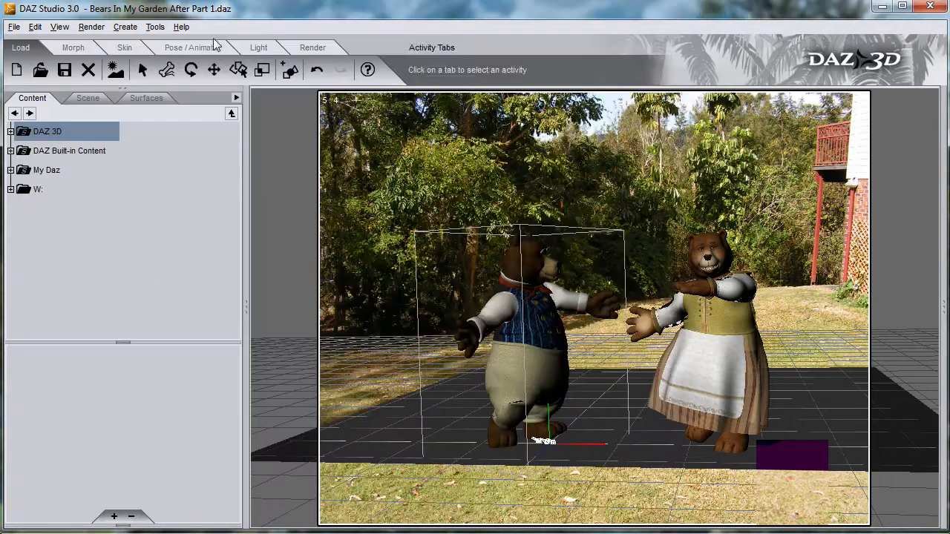
left_click(92, 27)
left_click(102, 42)
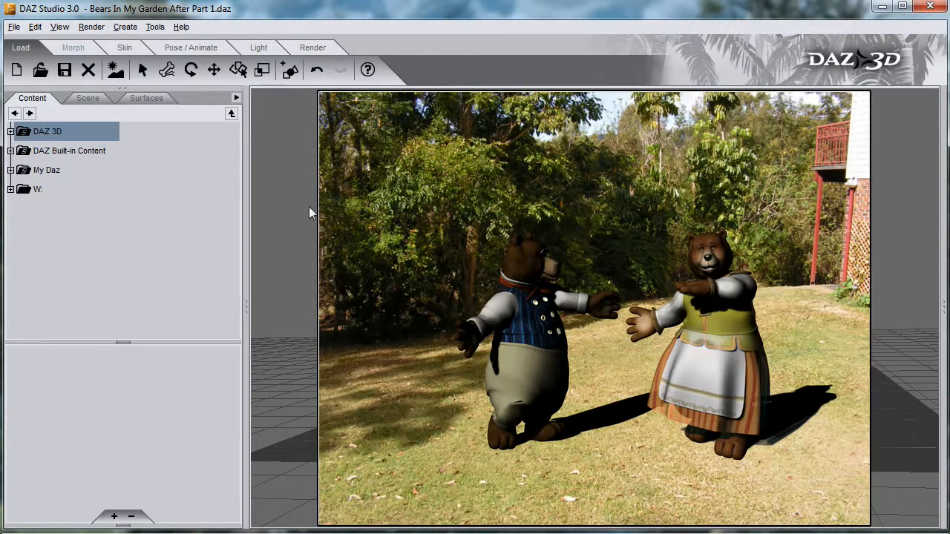
Set the ground plane's Mix Alpha to 0.8 in its advanced surface settings and render the scene.
left_click(156, 95)
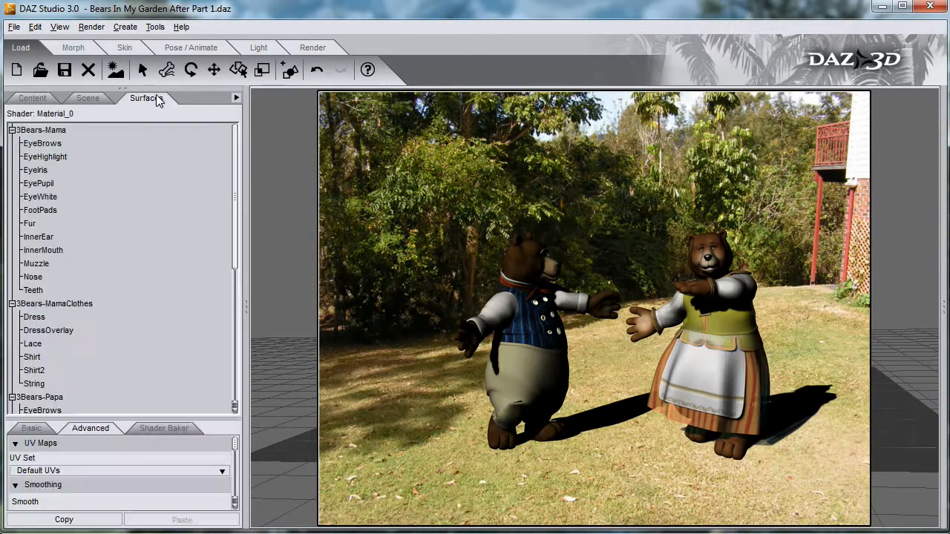
left_click_drag(228, 420, 208, 257)
left_click_drag(236, 357, 245, 468)
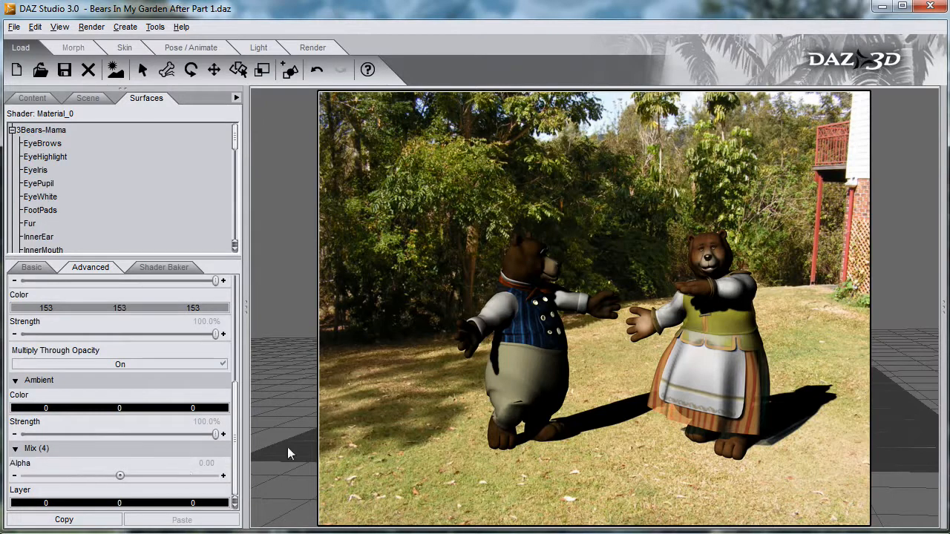
left_click(204, 463)
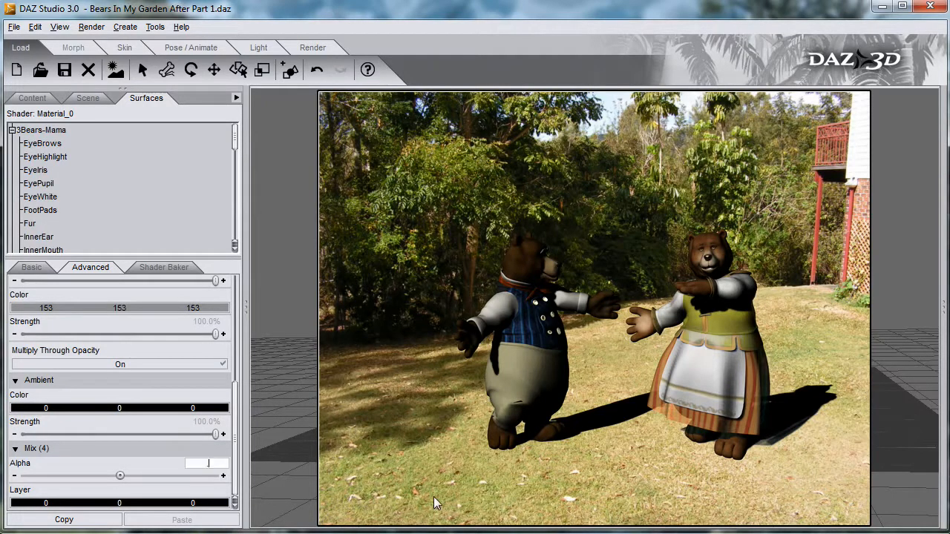
key("Return")
left_click(89, 27)
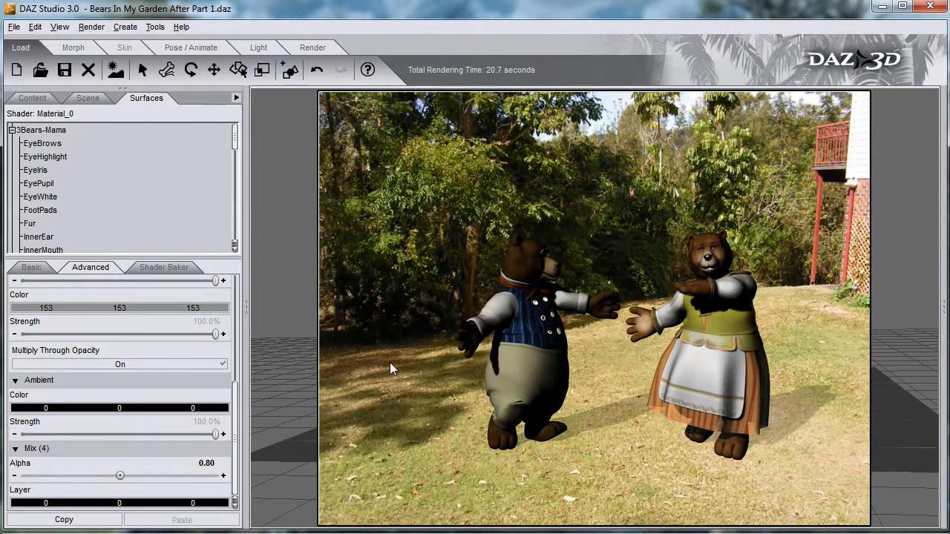
Rename the Alpha parameter as Shadow Strength, enforce limits of 0 to 1, and raise its slider to 1.00.
double_click(28, 469)
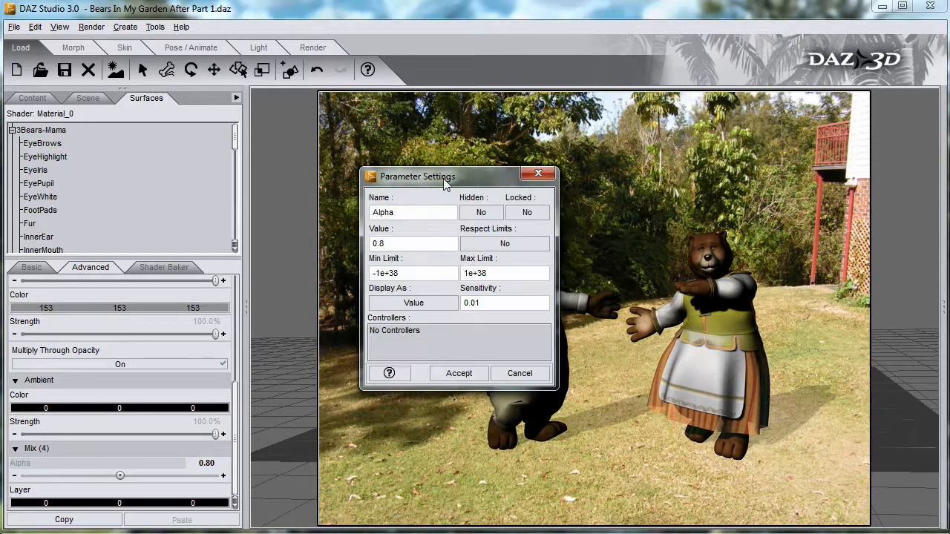
left_click_drag(426, 212, 339, 231)
type("Shadow Strength")
left_click_drag(412, 270, 344, 276)
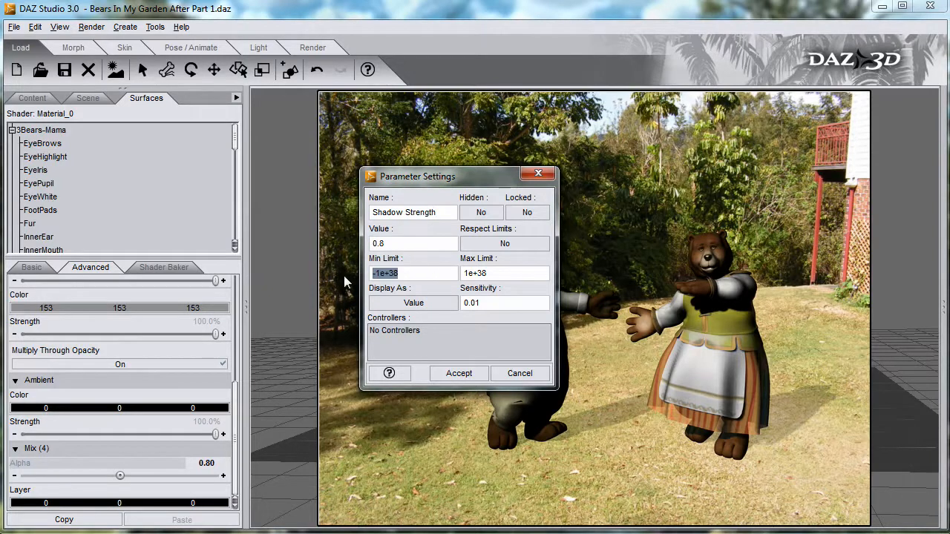
type("0")
left_click_drag(498, 276, 438, 280)
type("1")
left_click(516, 246)
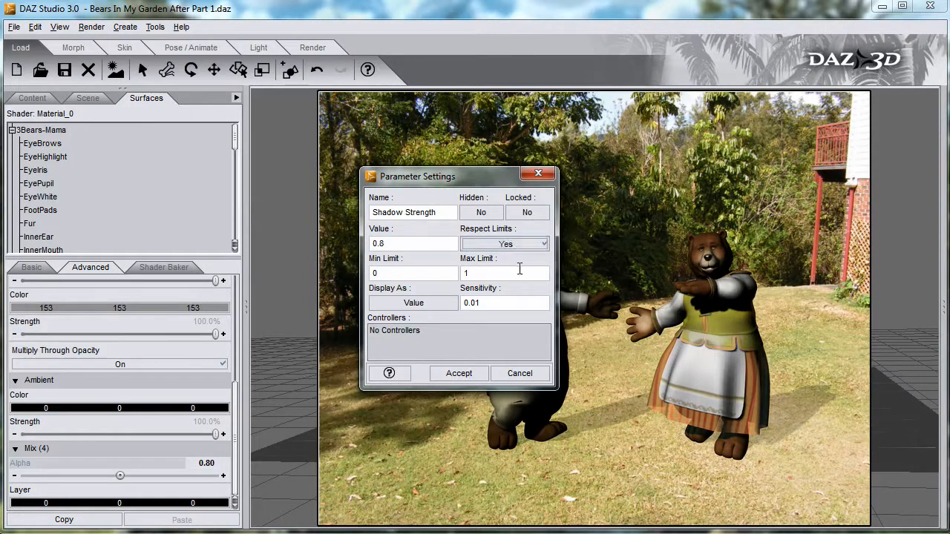
left_click(464, 376)
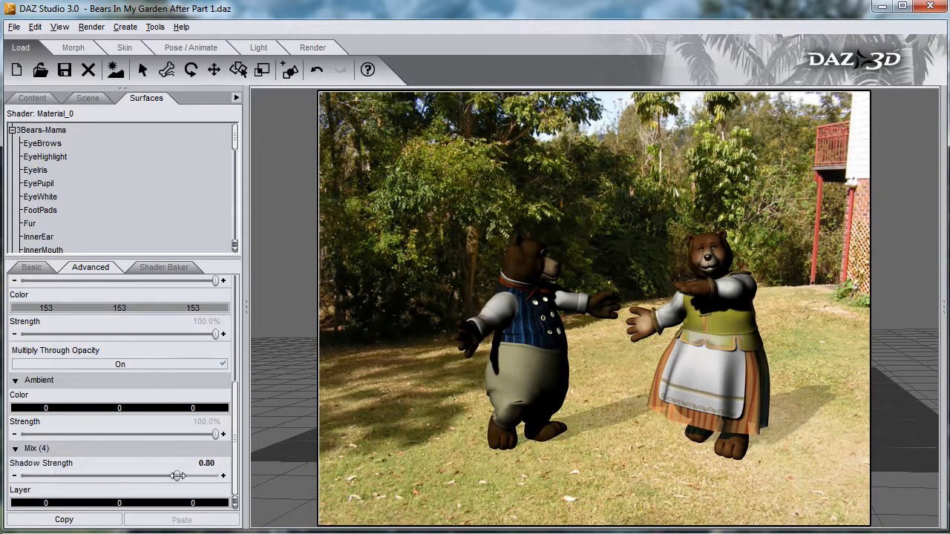
left_click_drag(176, 476, 249, 470)
Hide the Mix brick's Layer parameter, then refresh the surface settings by selecting Mama's FootPads and reselecting the ground plane's surface.
double_click(26, 490)
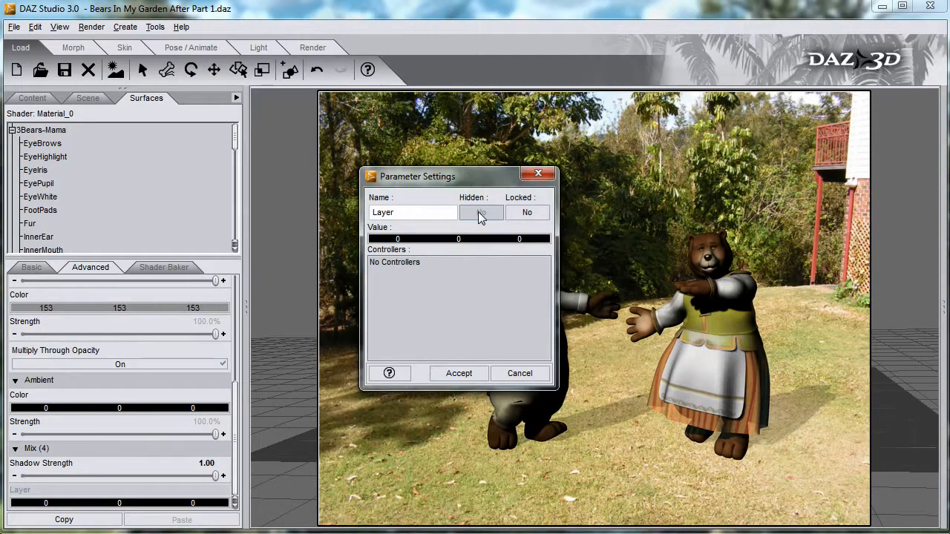
left_click(459, 373)
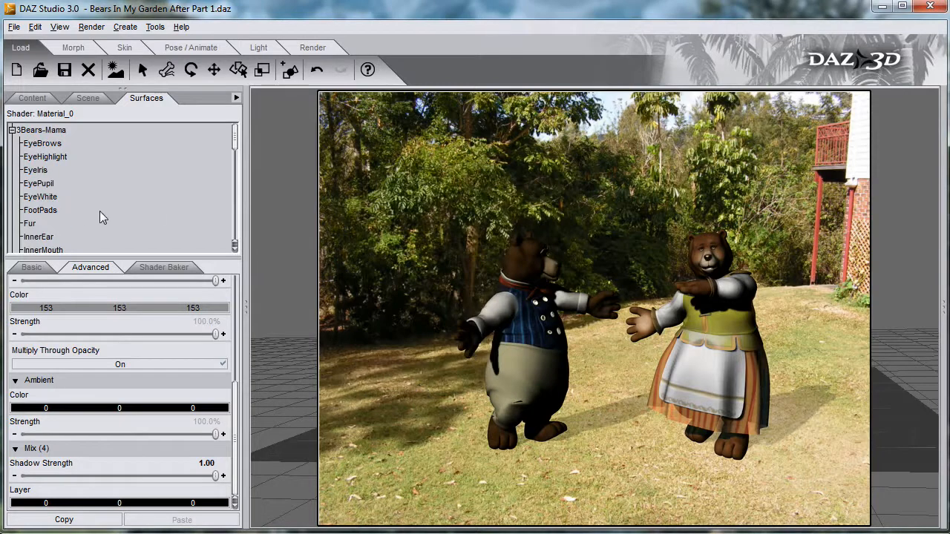
left_click(56, 211)
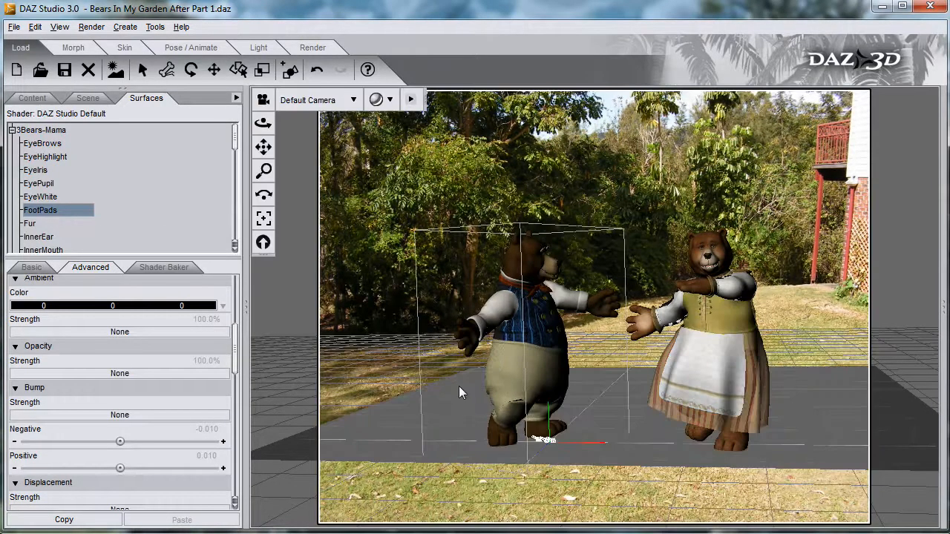
left_click(237, 70)
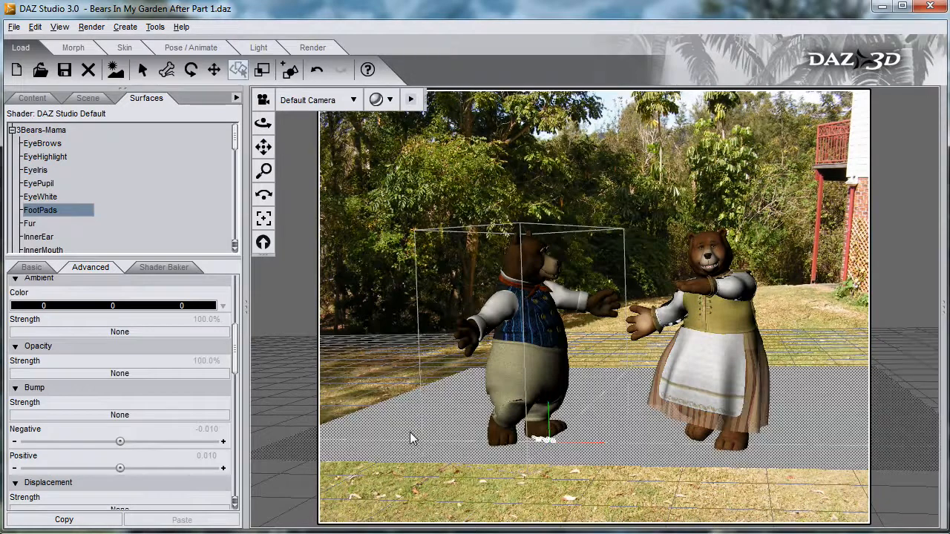
left_click(410, 434)
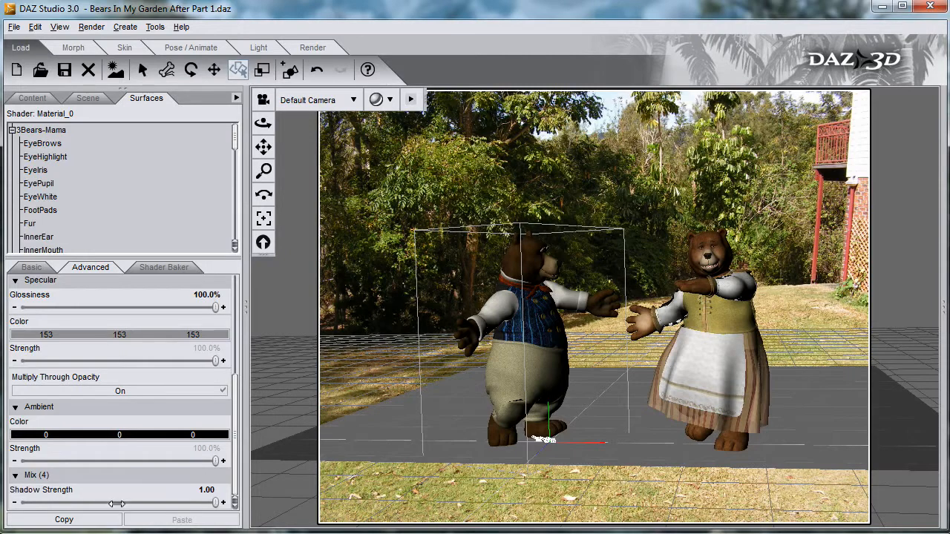
Review the Mix brick's settings for the ground shader in the Shader Mixer and close it.
left_click(60, 26)
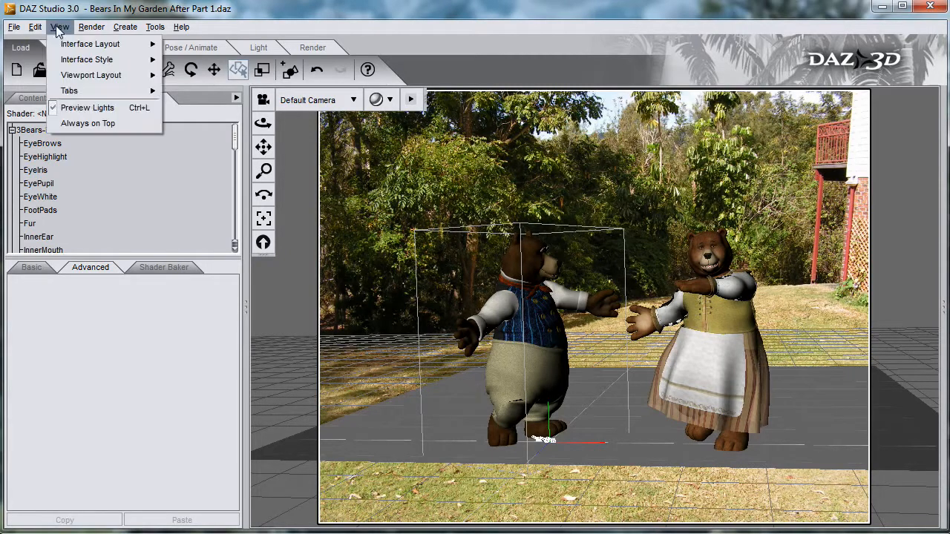
mouse_move(87, 97)
left_click(224, 344)
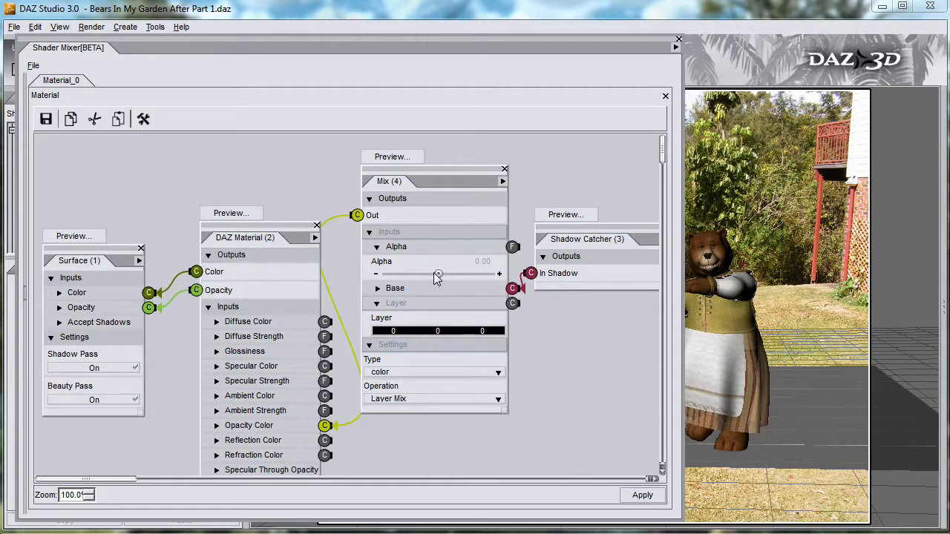
left_click(678, 42)
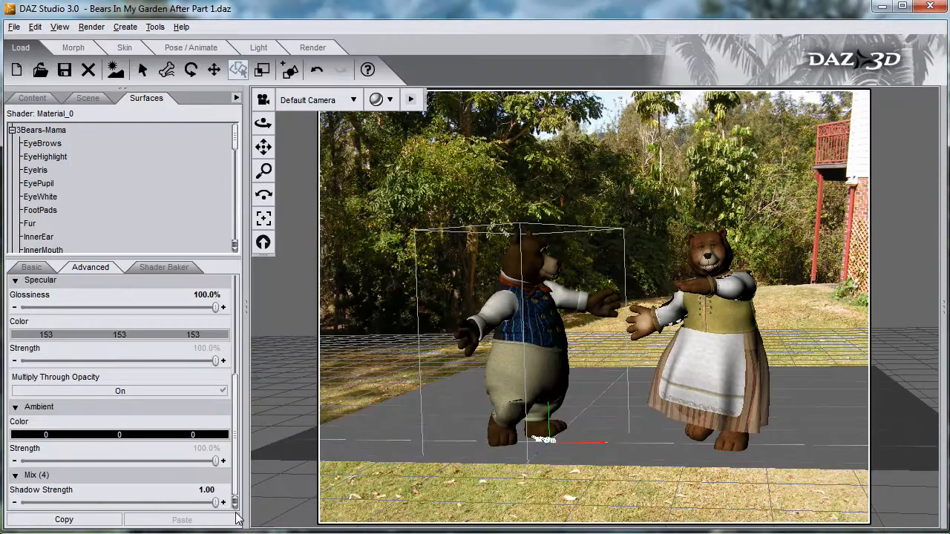
Set the ground plane's Shadow Strength to 0.6 and render the scene.
left_click(209, 490)
type(".6")
key("Return")
left_click(92, 27)
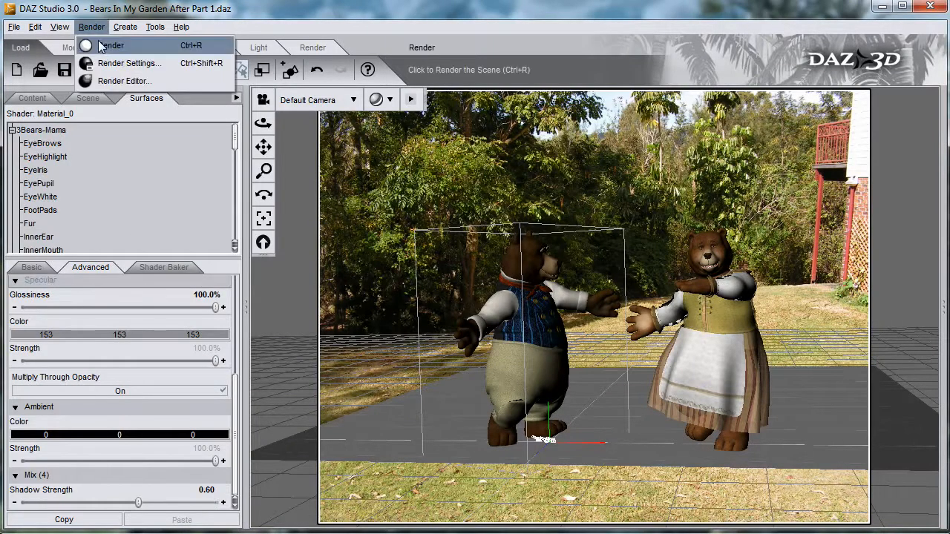
left_click(126, 44)
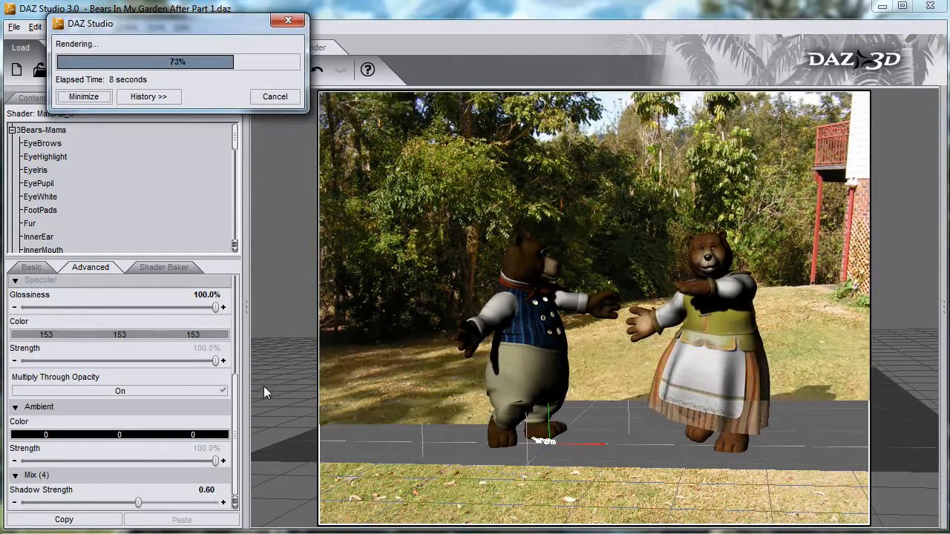